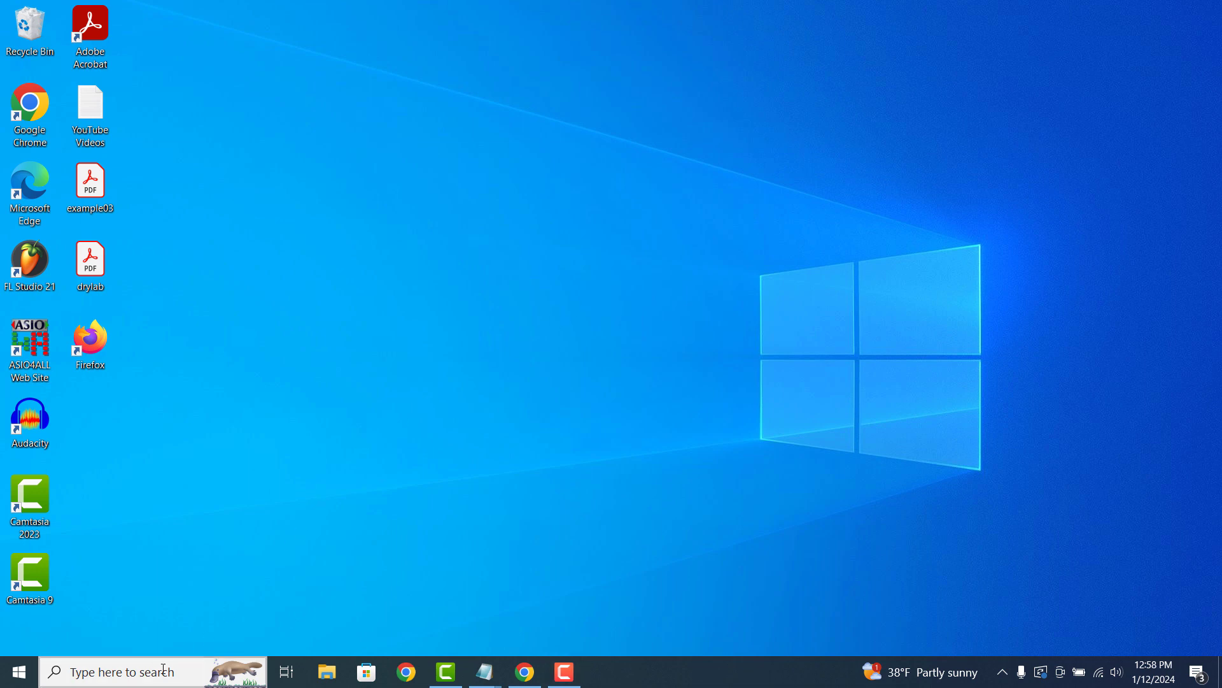
Step: Launch Command Prompt from the taskbar search results
{"action": "left_click", "coordinate": [122, 671]}
{"action": "type", "text": "Command Prompt"}
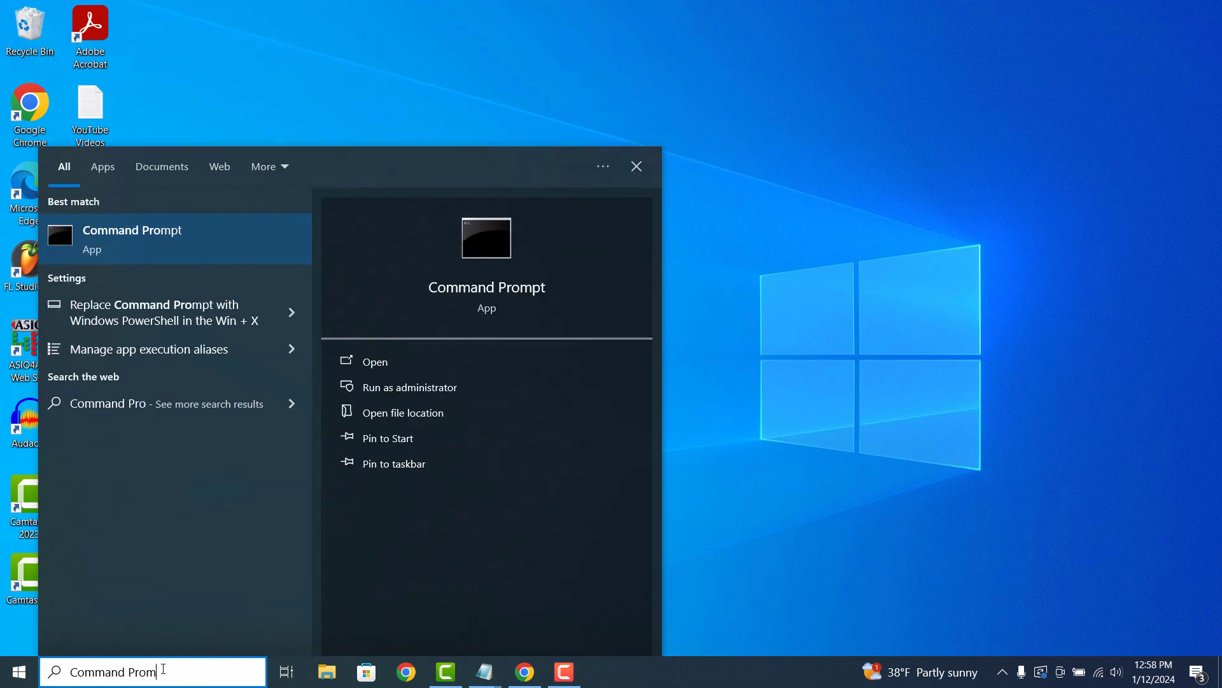
{"action": "left_click", "coordinate": [205, 238]}
{"action": "left_click_drag", "start_coordinate": [370, 77], "coordinate": [569, 133]}
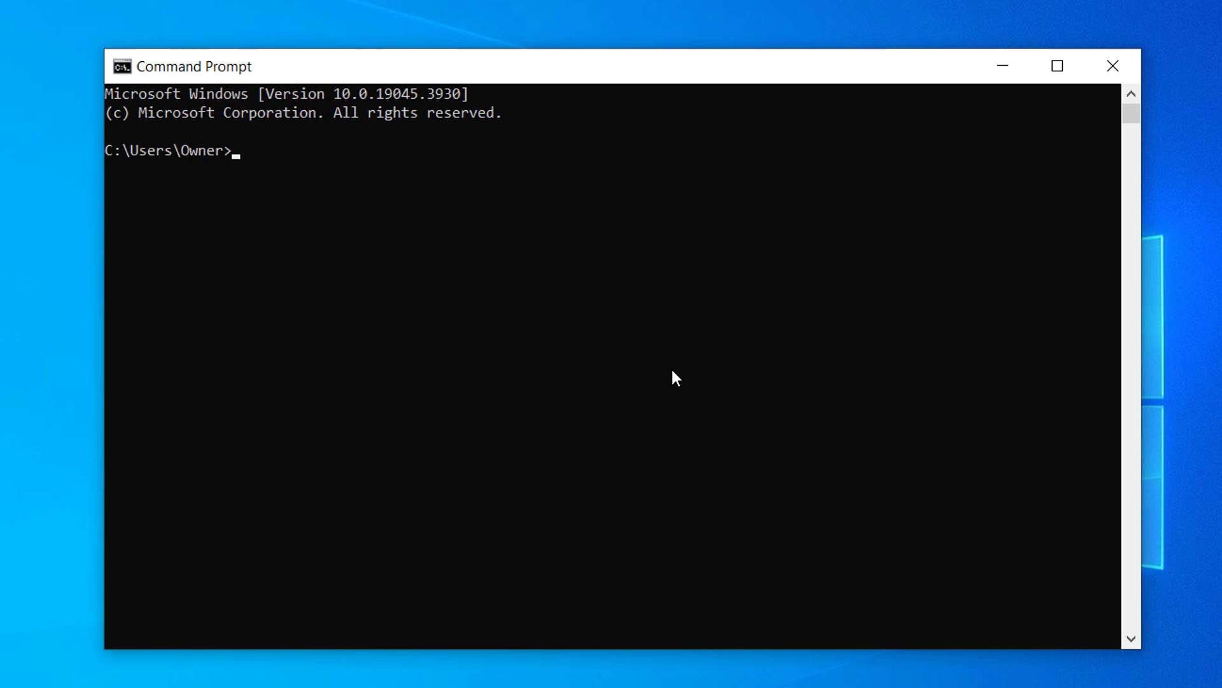
{"action": "type", "text": "systeminf"}
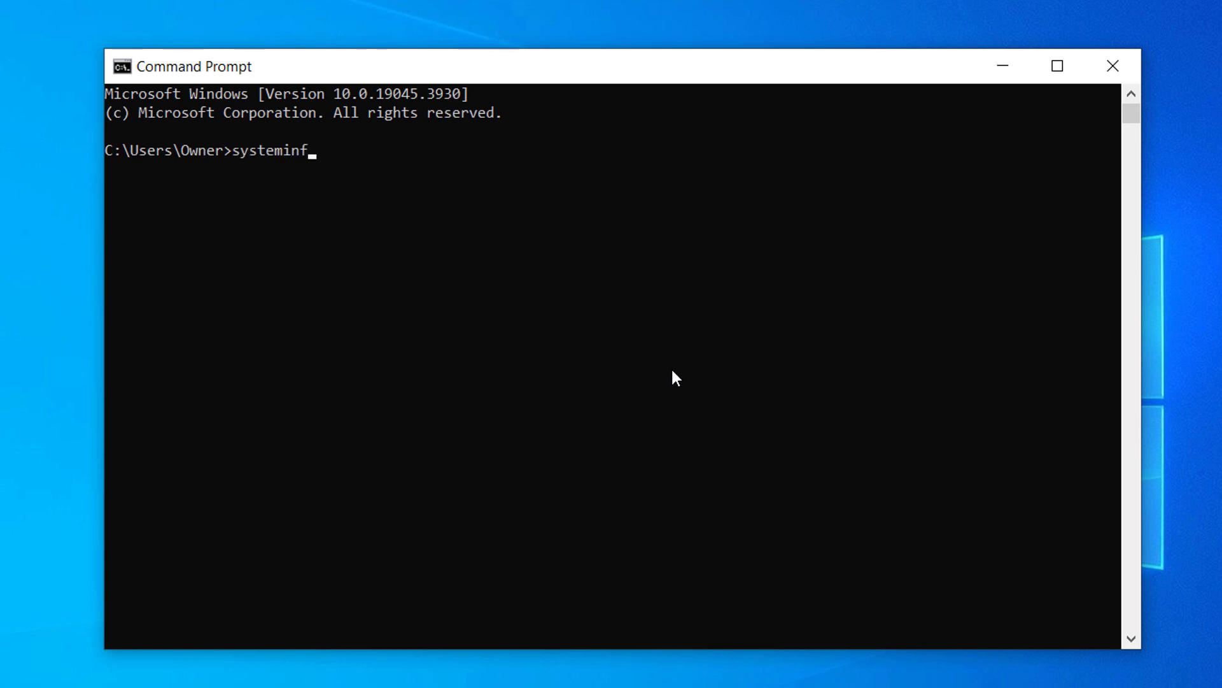
{"action": "type", "text": "o"}
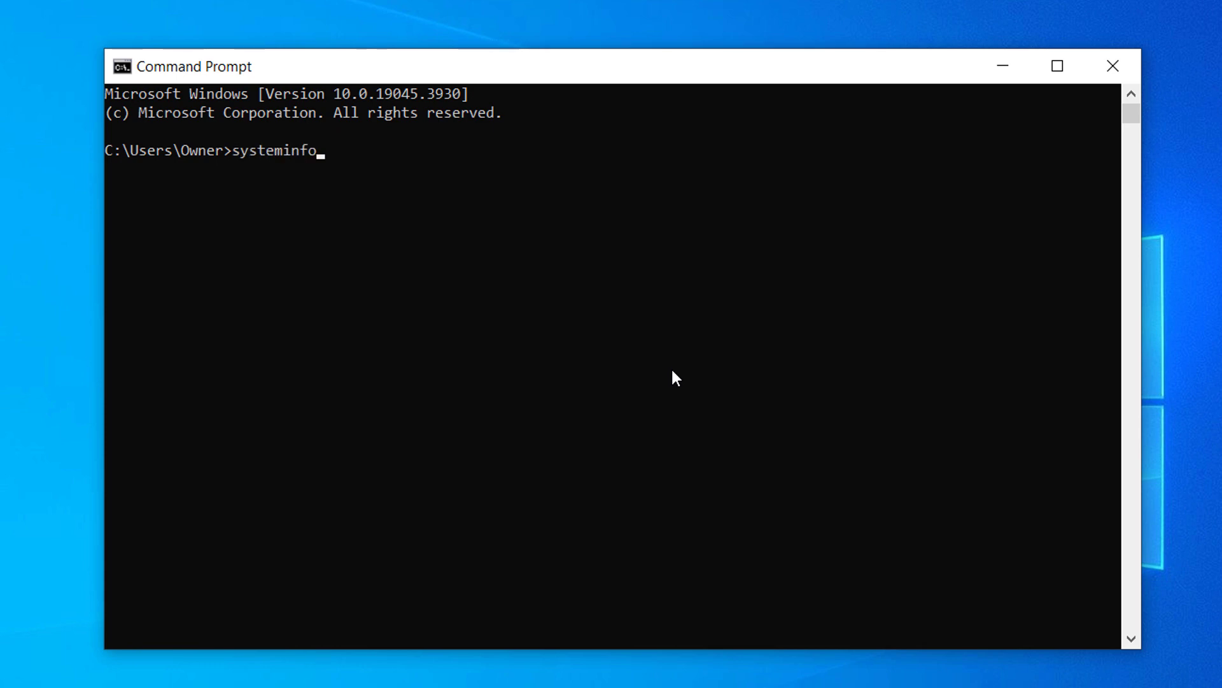
{"action": "type", "text": " >"}
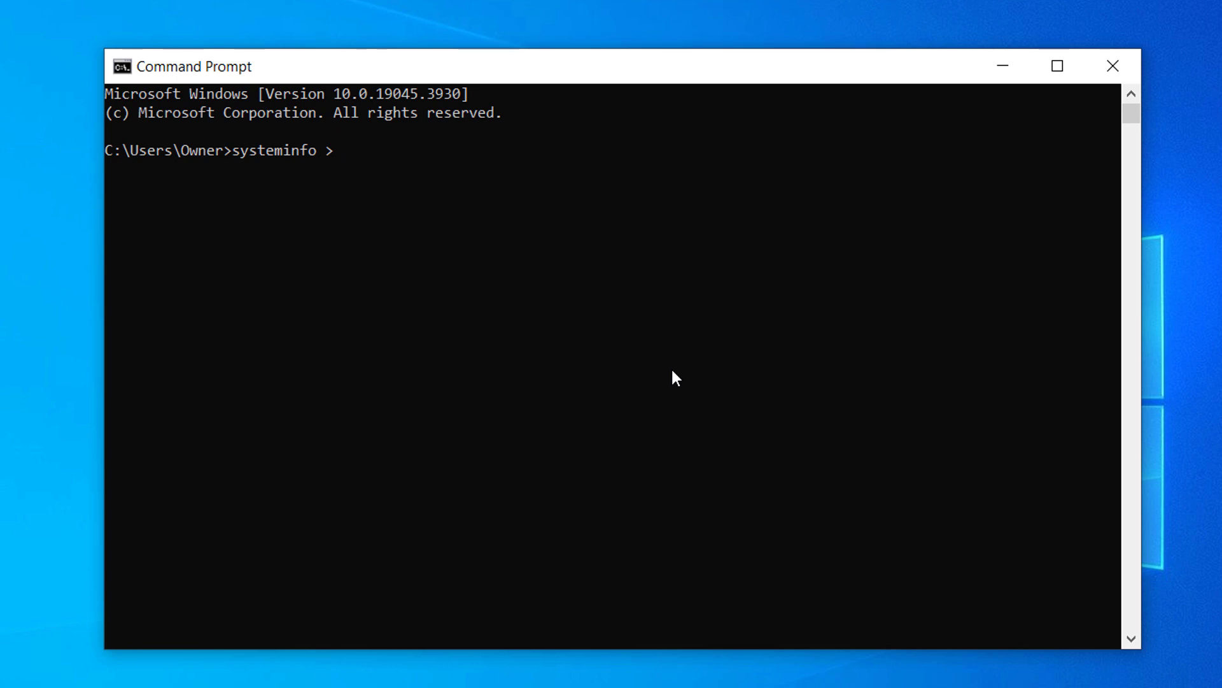
{"action": "type", "text": " C:"}
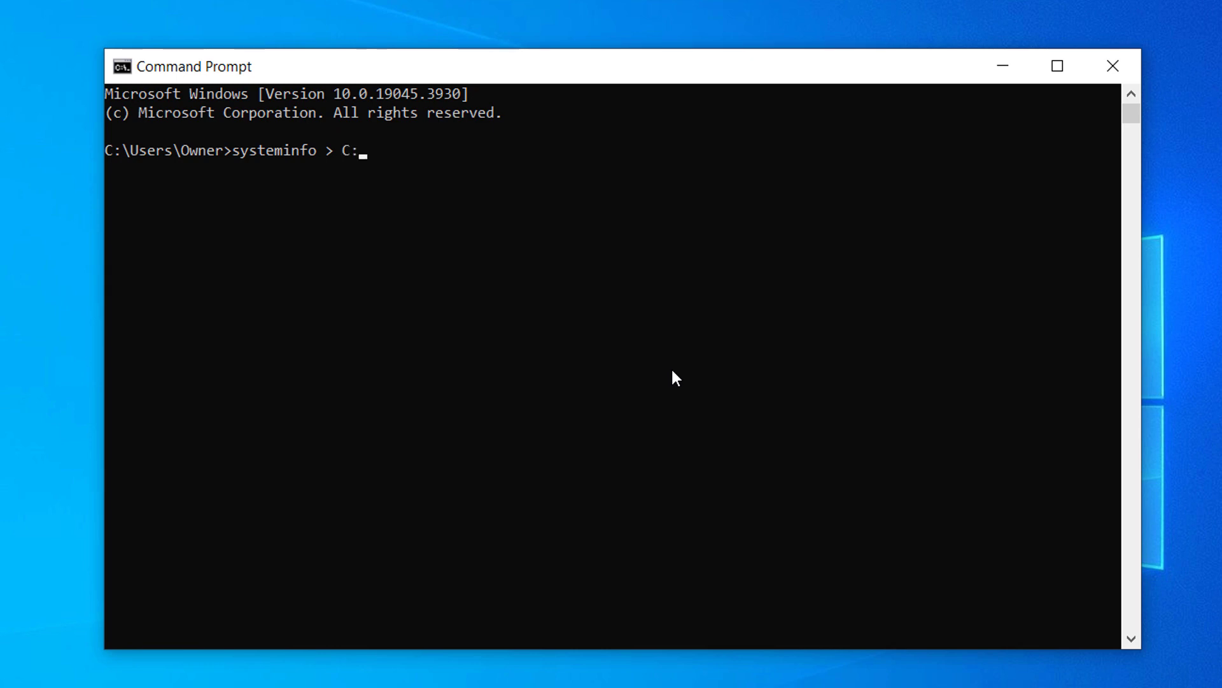
{"action": "type", "text": "\\Users"}
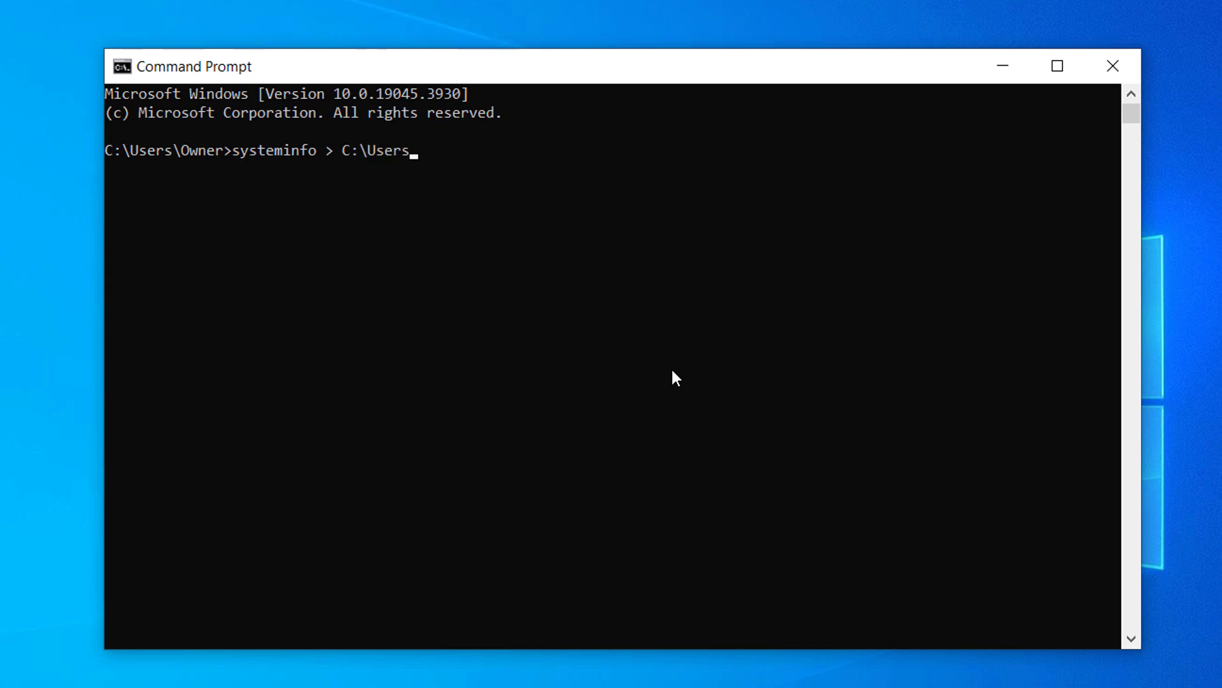
{"action": "type", "text": "\\Owner\\"}
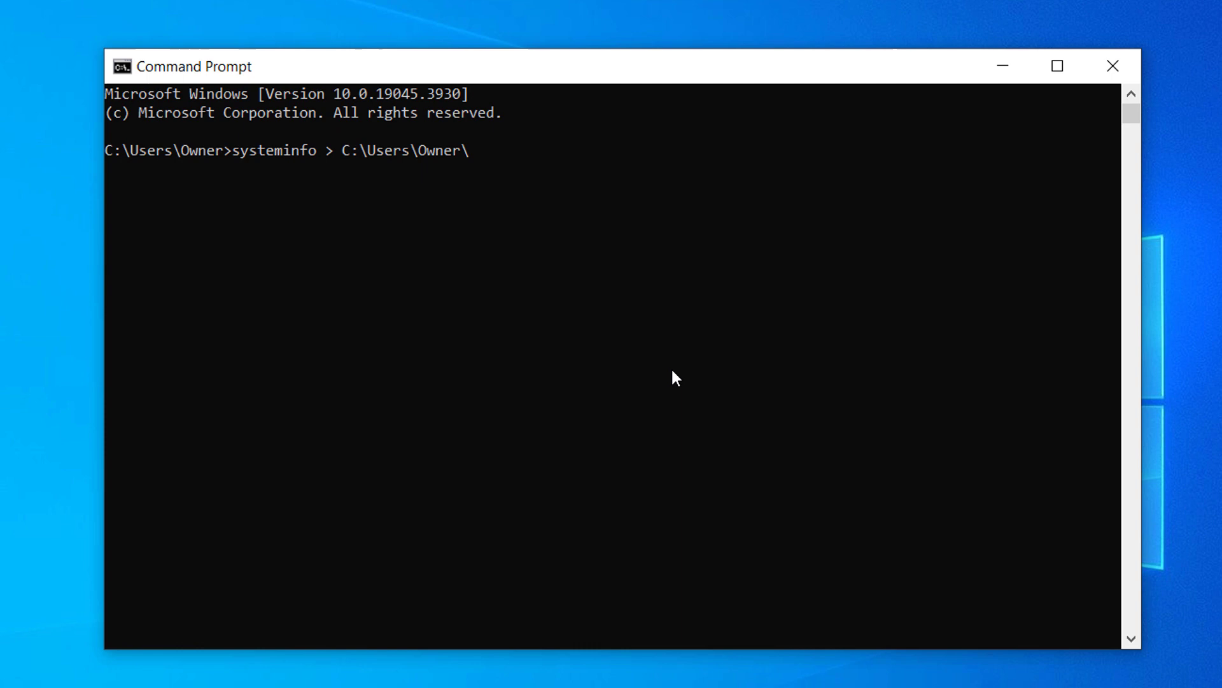
{"action": "type", "text": "Desktop"}
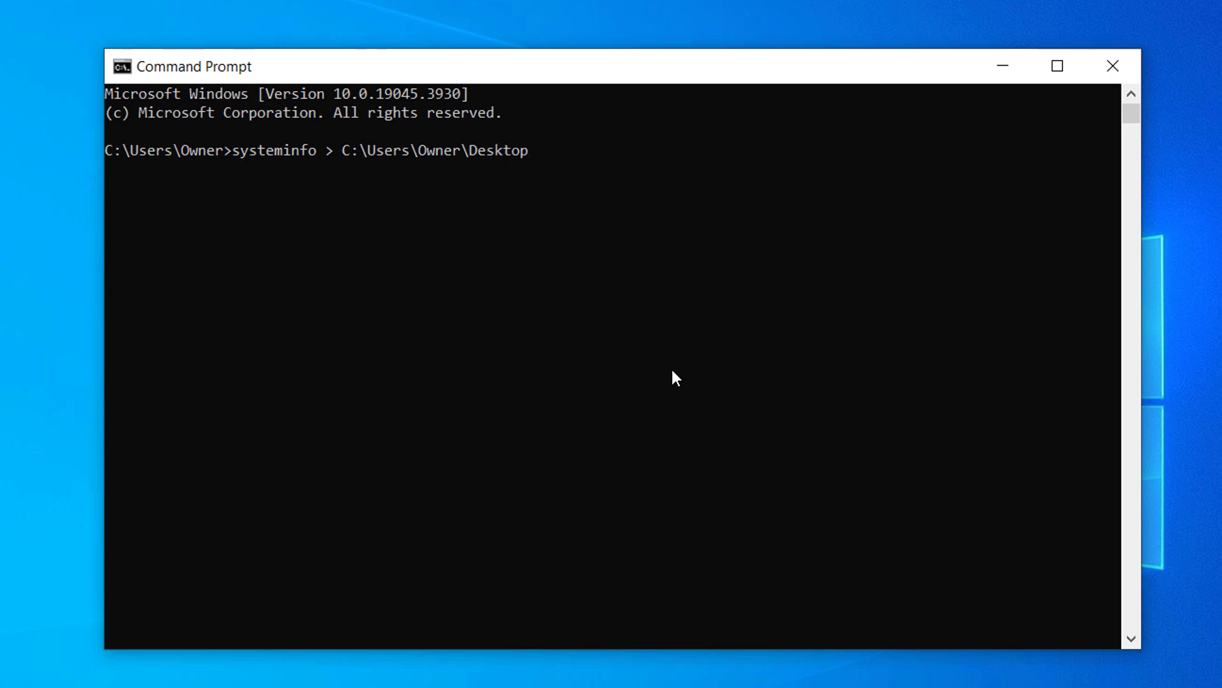
{"action": "type", "text": "\\"}
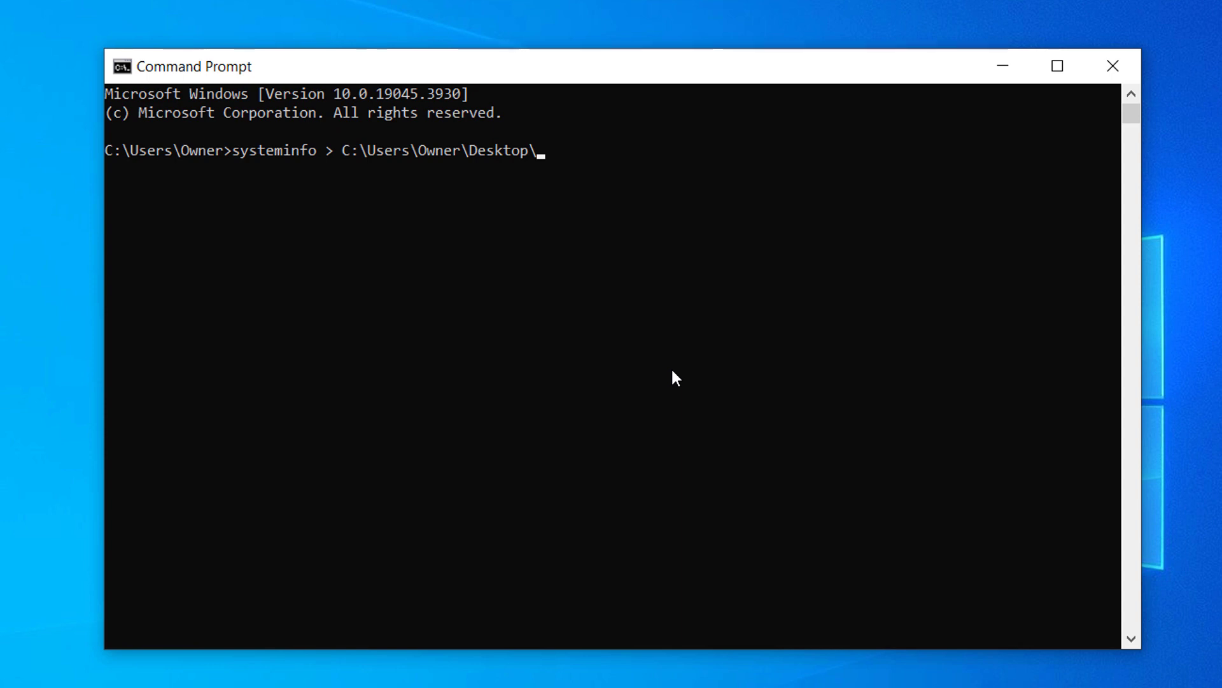
{"action": "type", "text": "expor"}
{"action": "type", "text": "t.txt"}
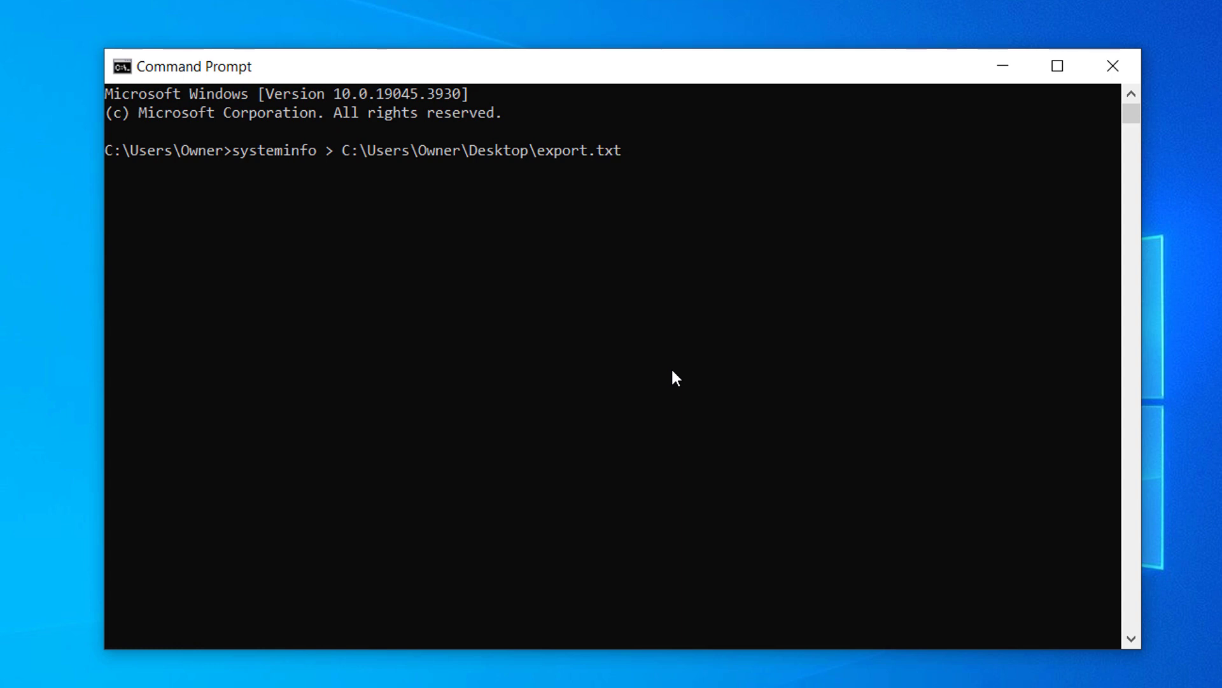
Step: Run systeminfo > C:\Users\Owner\Desktop\export.txt and close the Command Prompt window
{"action": "key", "text": "Return"}
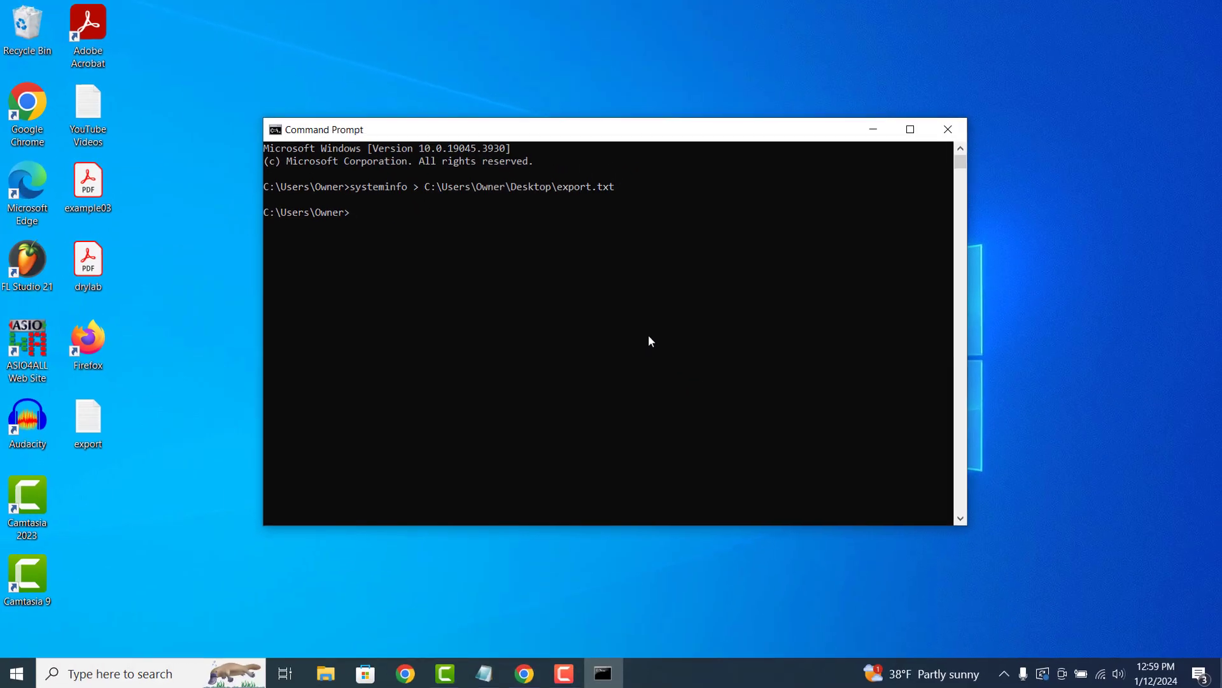
{"action": "left_click", "coordinate": [947, 129]}
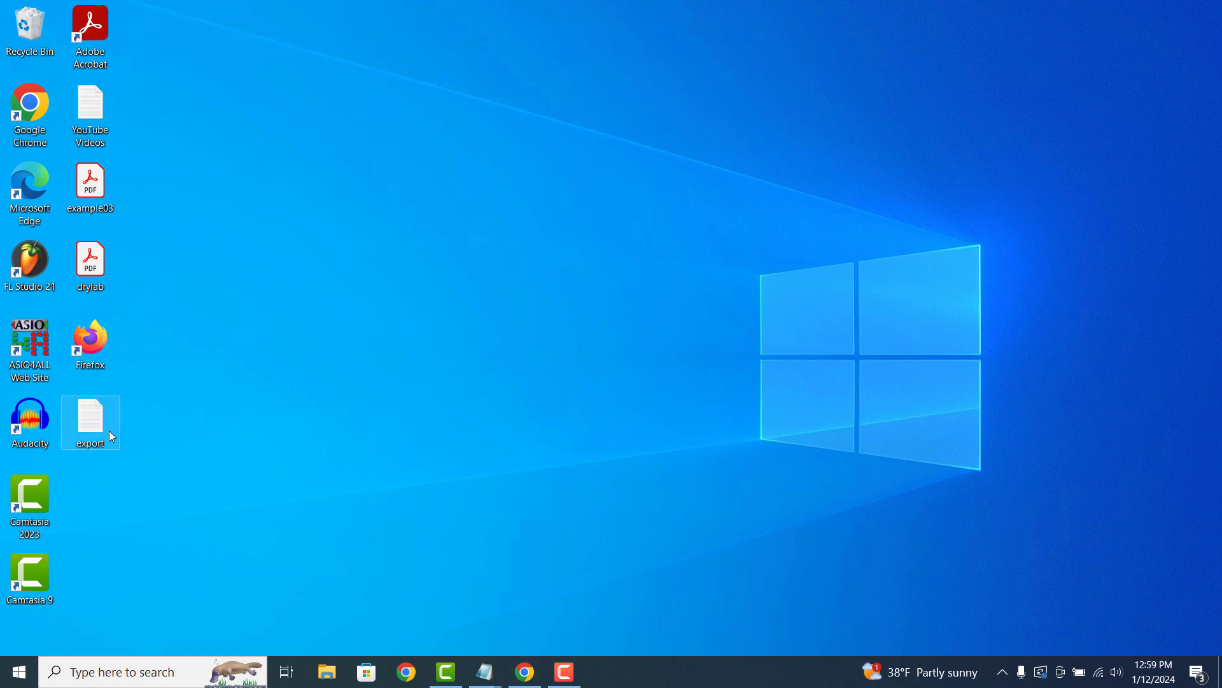
{"action": "double_click", "coordinate": [90, 420]}
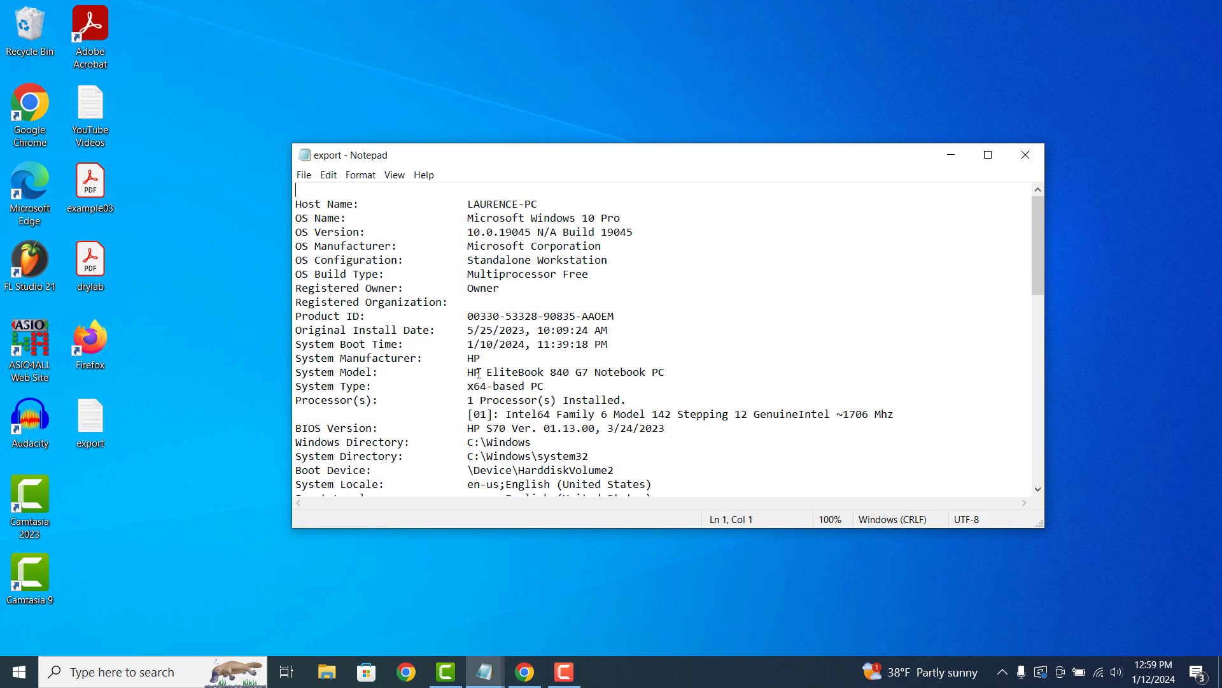
{"action": "scroll", "coordinate": [587, 296], "scroll_direction": "down", "scroll_amount": 5}
{"action": "scroll", "coordinate": [563, 286], "scroll_direction": "down", "scroll_amount": 5}
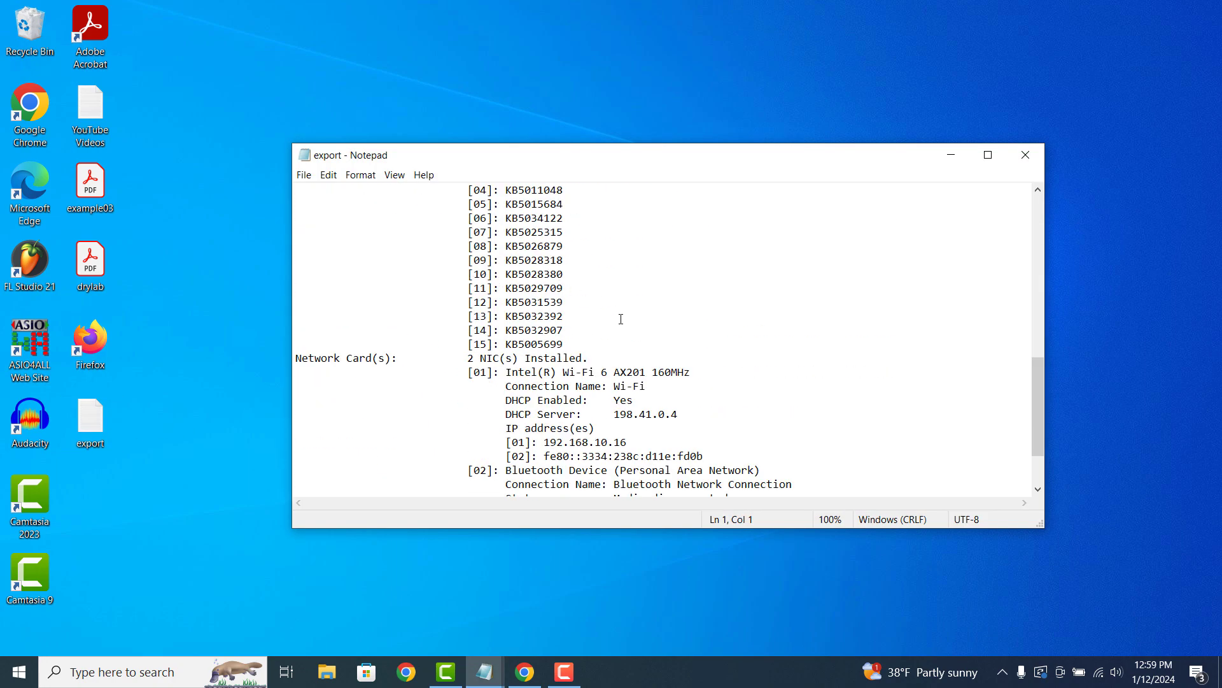
{"action": "scroll", "coordinate": [622, 318], "scroll_direction": "down", "scroll_amount": 3}
{"action": "scroll", "coordinate": [621, 318], "scroll_direction": "up", "scroll_amount": 3}
{"action": "scroll", "coordinate": [622, 318], "scroll_direction": "down", "scroll_amount": 3}
{"action": "scroll", "coordinate": [635, 315], "scroll_direction": "up", "scroll_amount": 8}
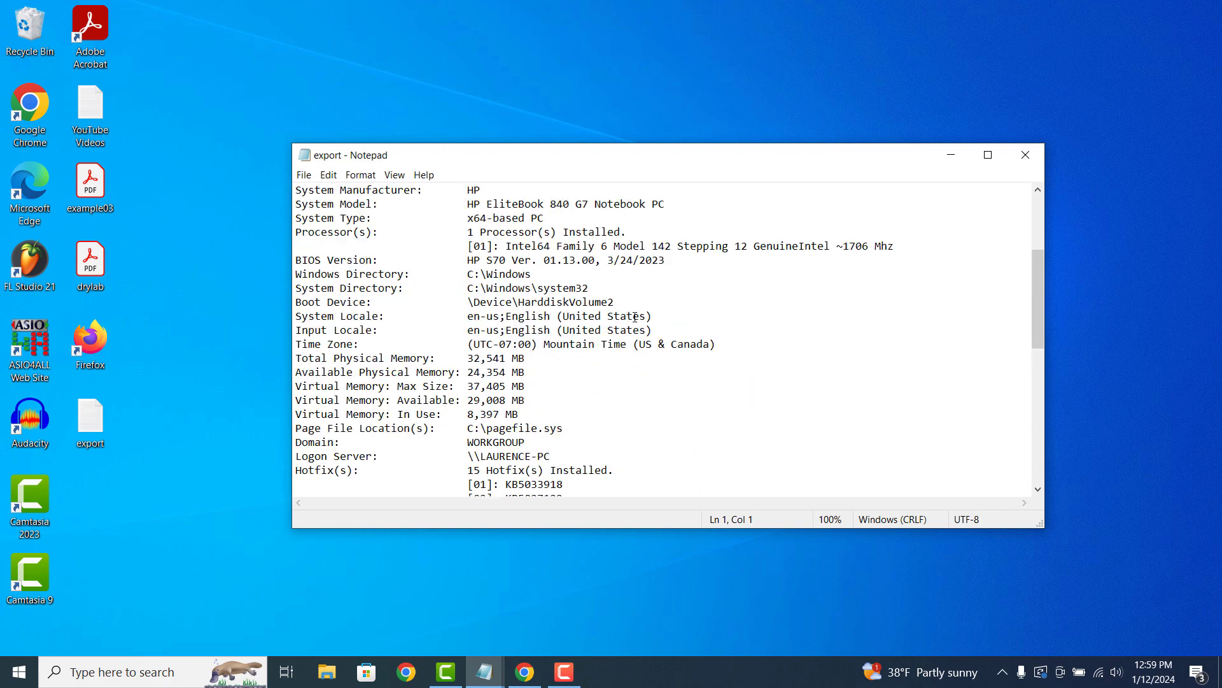
{"action": "scroll", "coordinate": [635, 315], "scroll_direction": "up", "scroll_amount": 6}
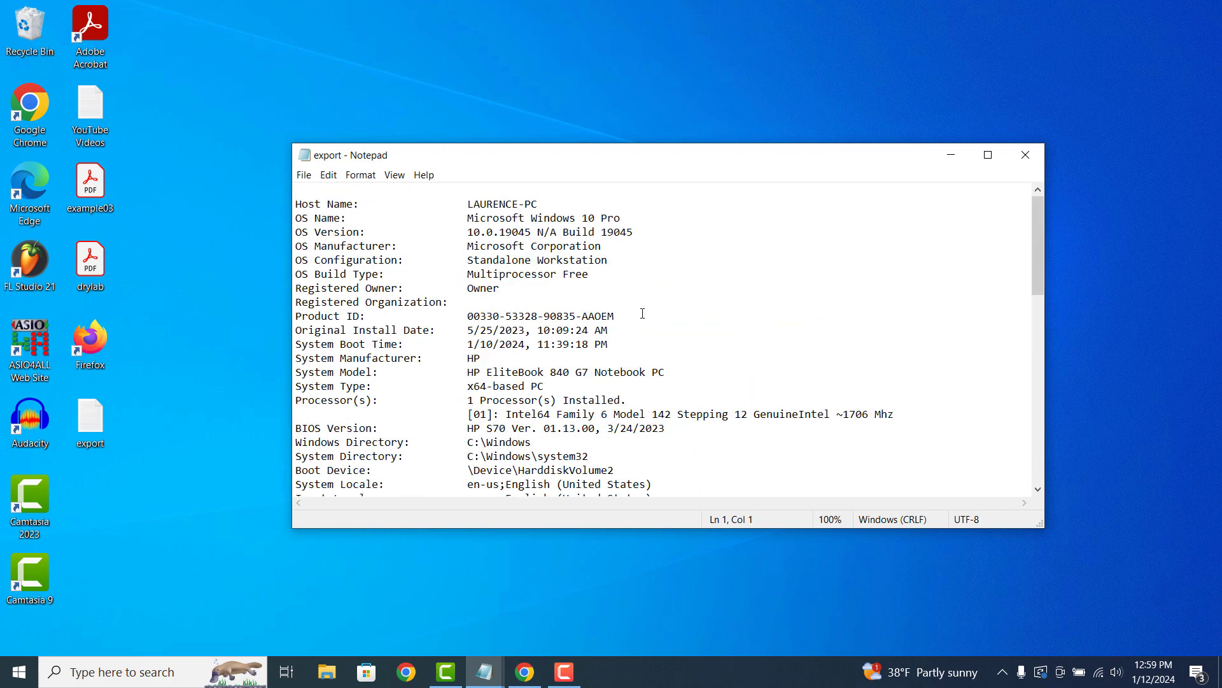
{"action": "left_click", "coordinate": [1025, 155]}
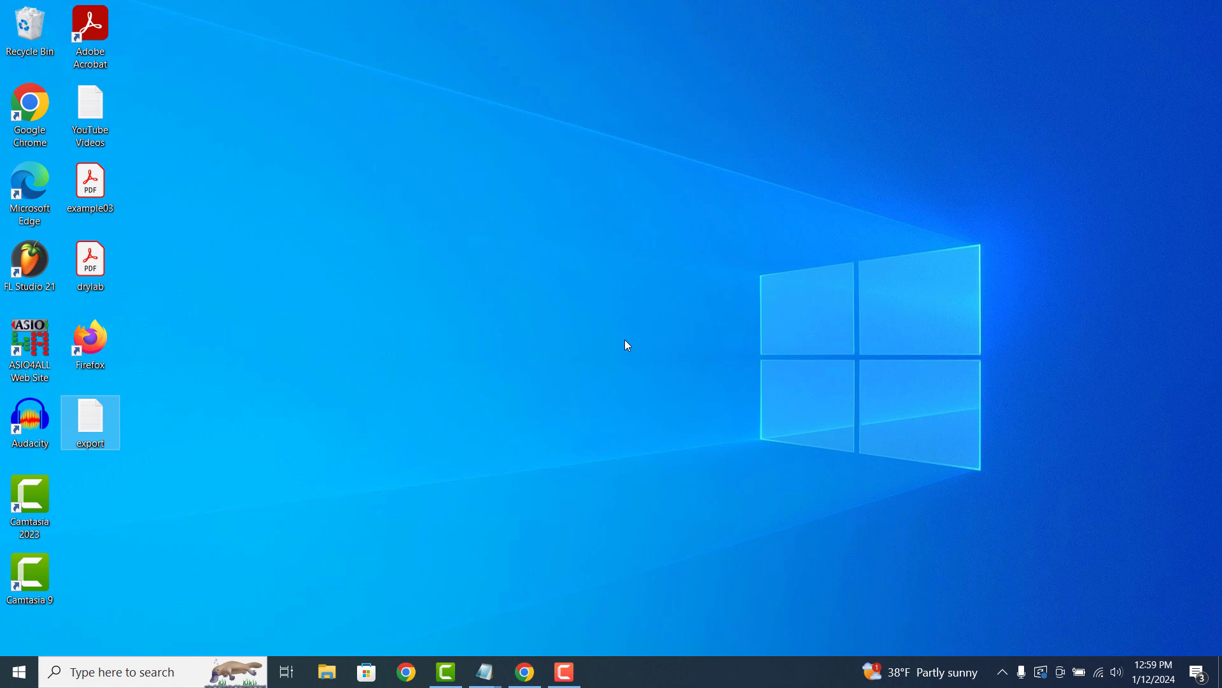